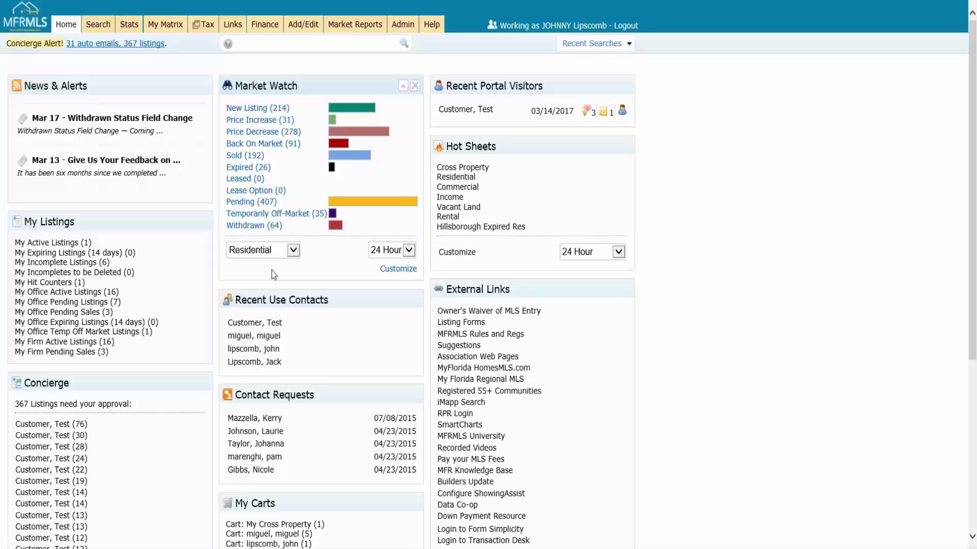
Keep Market Watch showing Residential properties over the 24 Hour period.
click(292, 251)
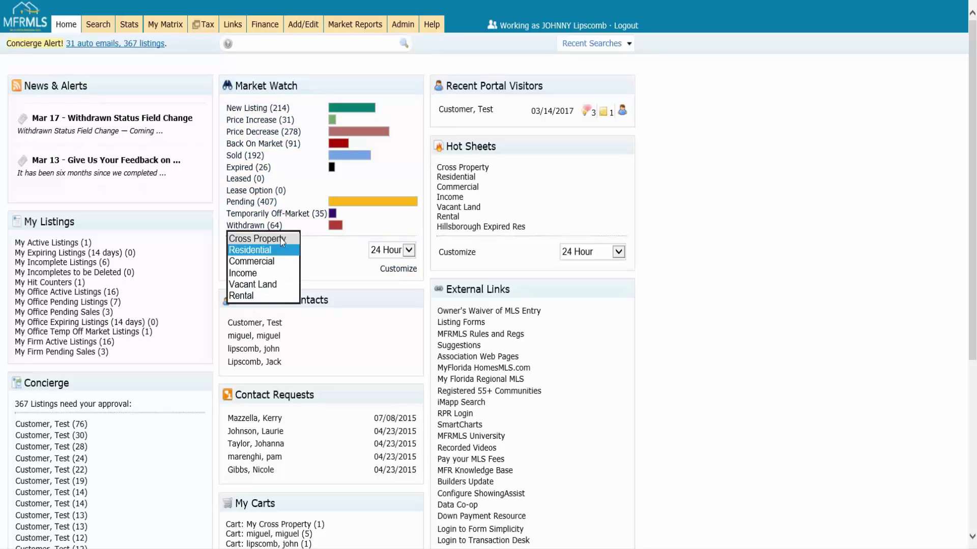
click(327, 259)
click(409, 251)
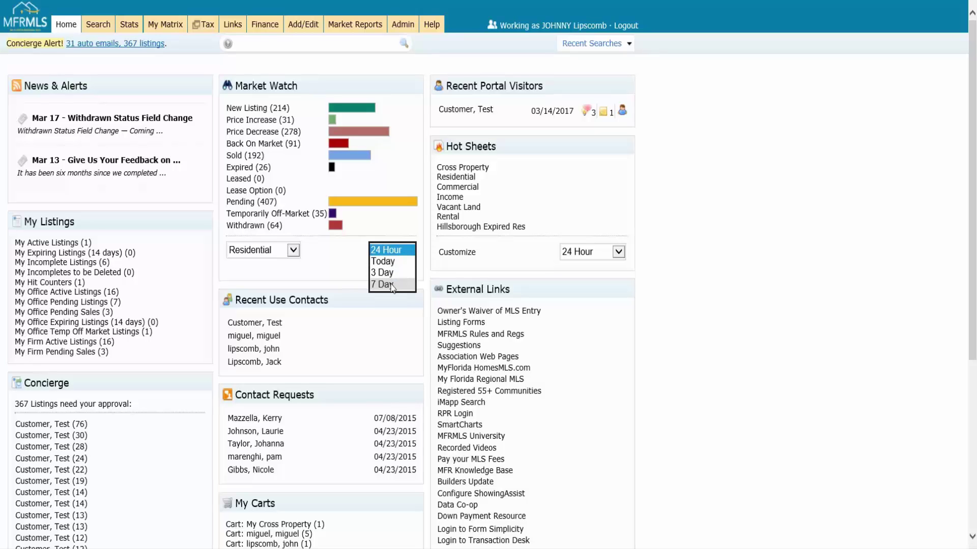
click(326, 279)
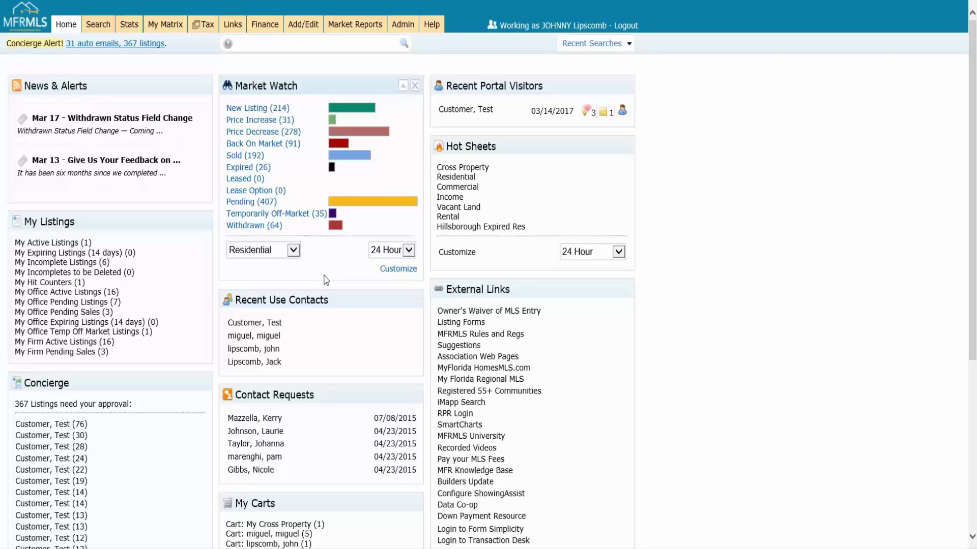
Open the Market Watch criteria form and look over its location, property and price fields.
click(397, 269)
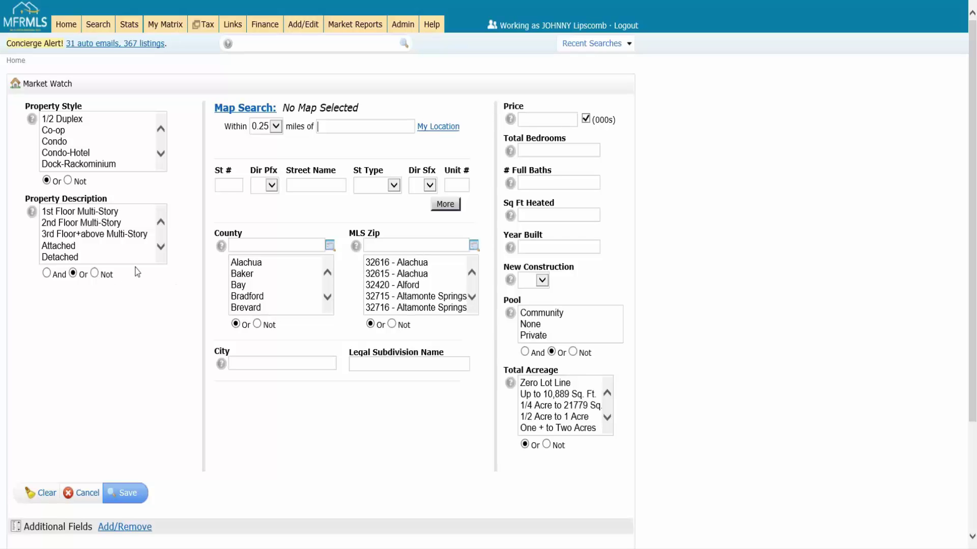
click(172, 176)
scroll(300, 261, down, 2)
scroll(349, 386, down, 3)
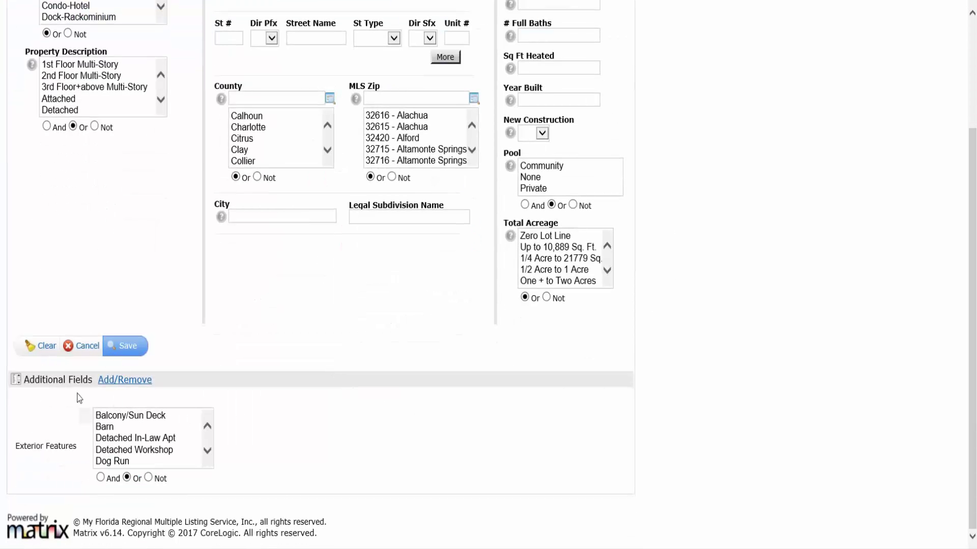
scroll(306, 379, up, 3)
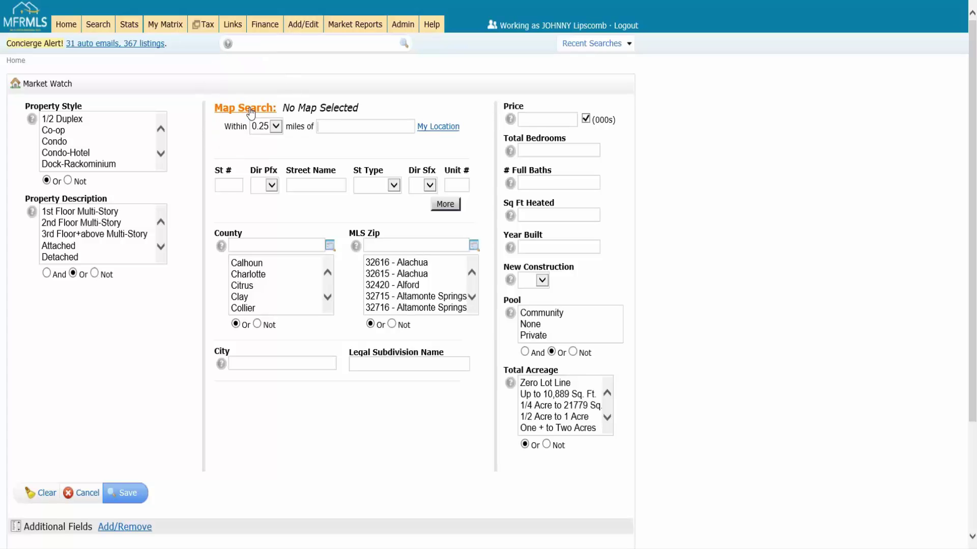
click(276, 127)
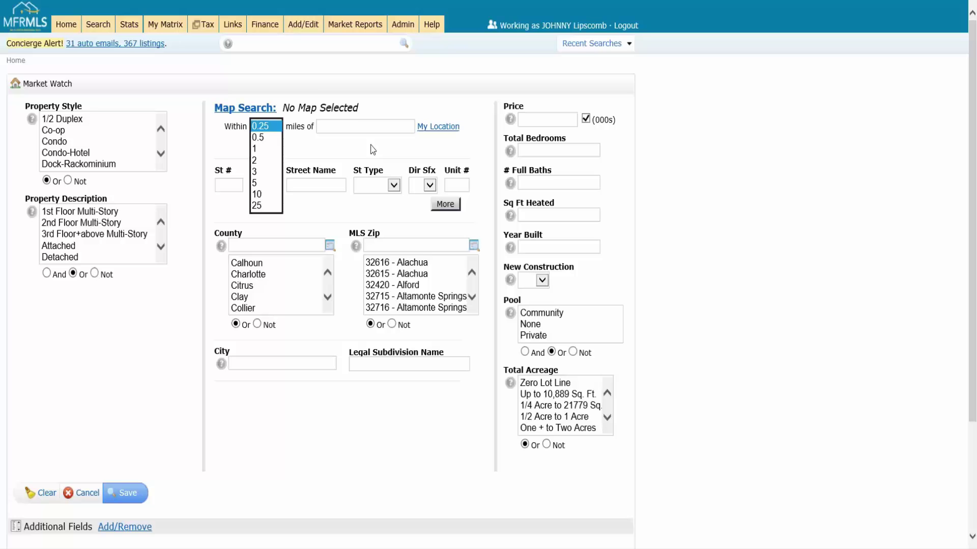
click(350, 125)
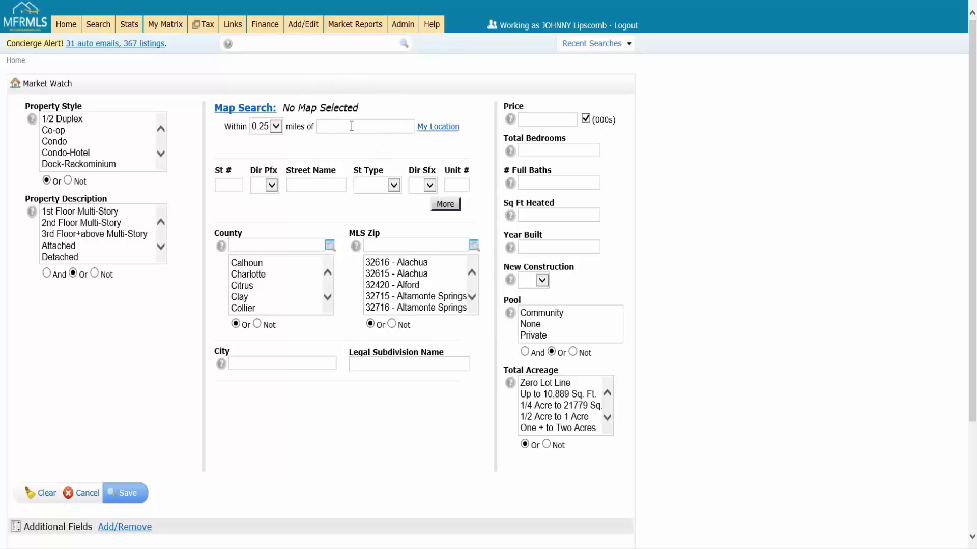
click(351, 125)
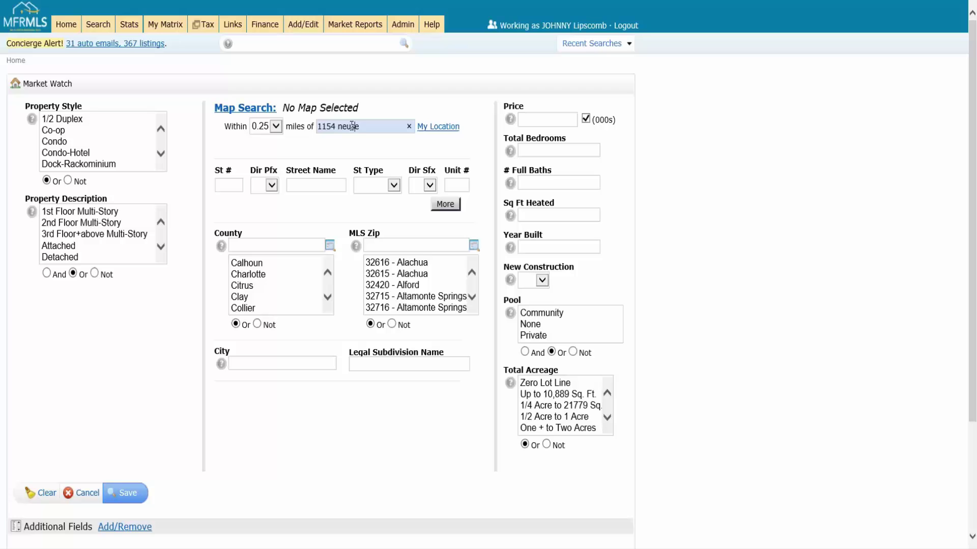
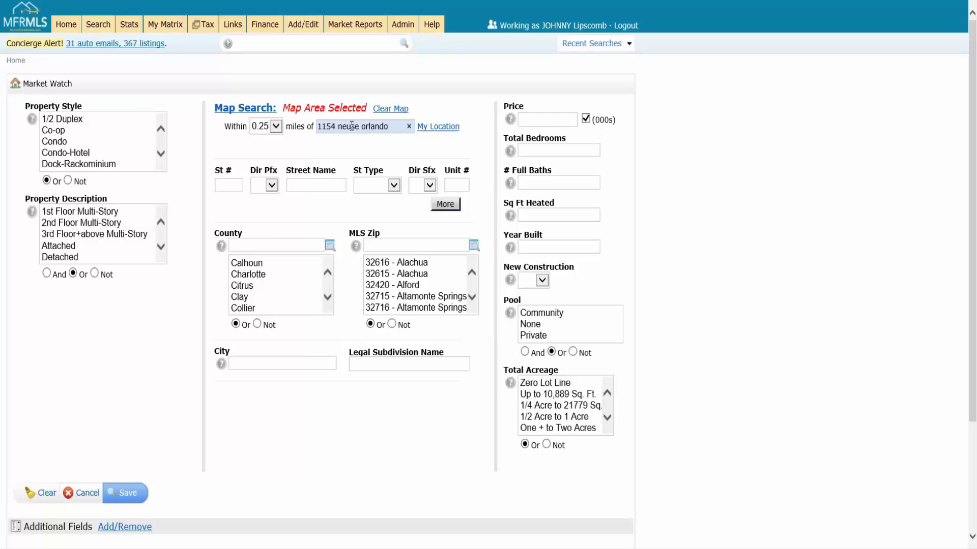
Set the search distance to within 25 miles and start a map-area search.
click(275, 126)
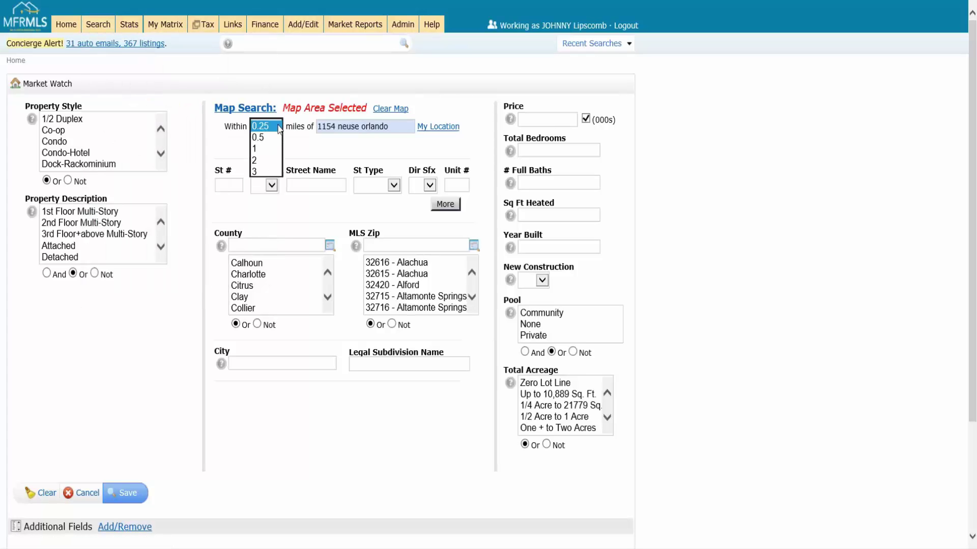
click(274, 206)
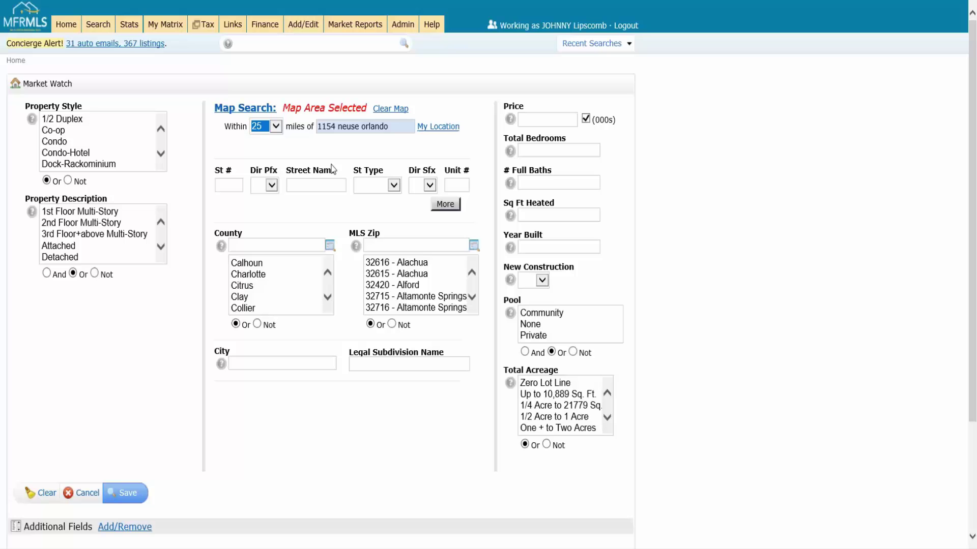
click(245, 117)
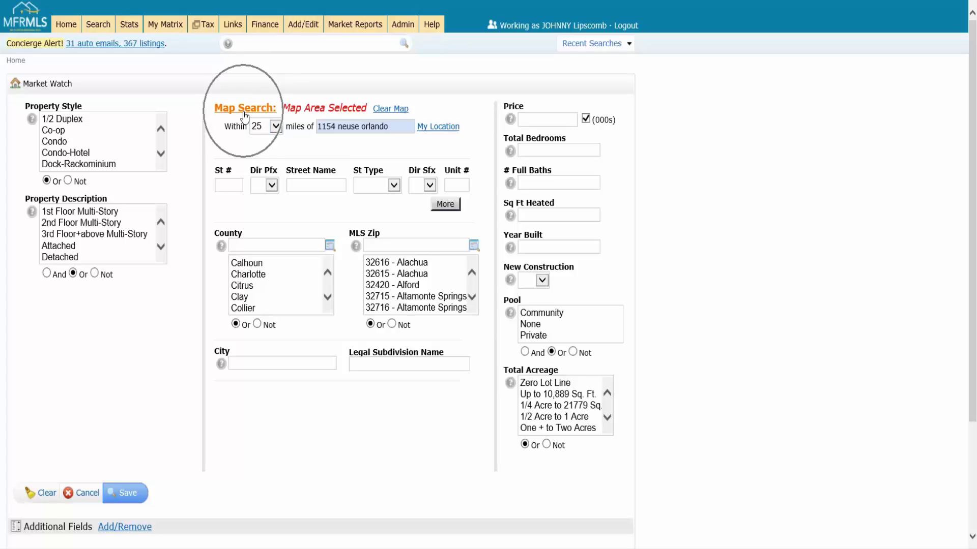
click(245, 117)
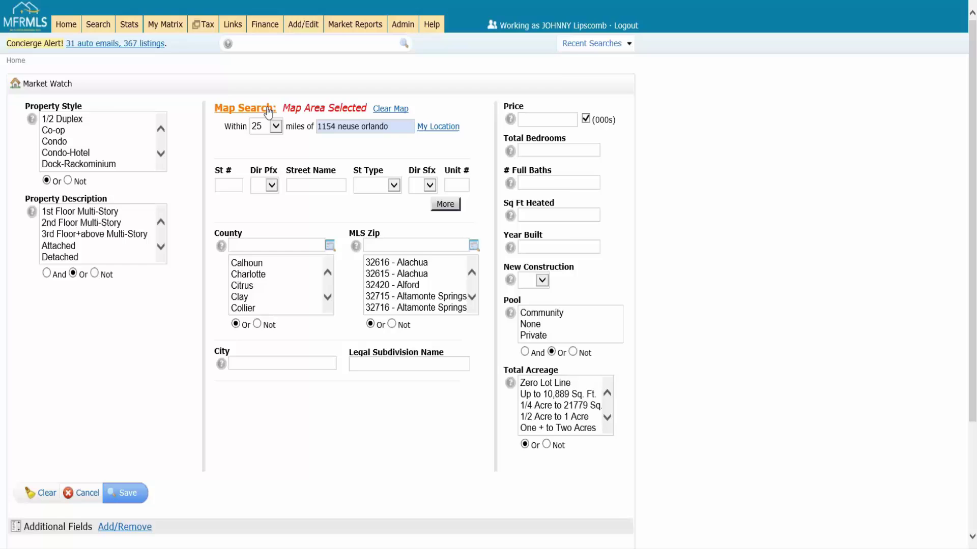
Enlarge the map's radius circle around the Orlando address to about 40.75 miles.
click(244, 109)
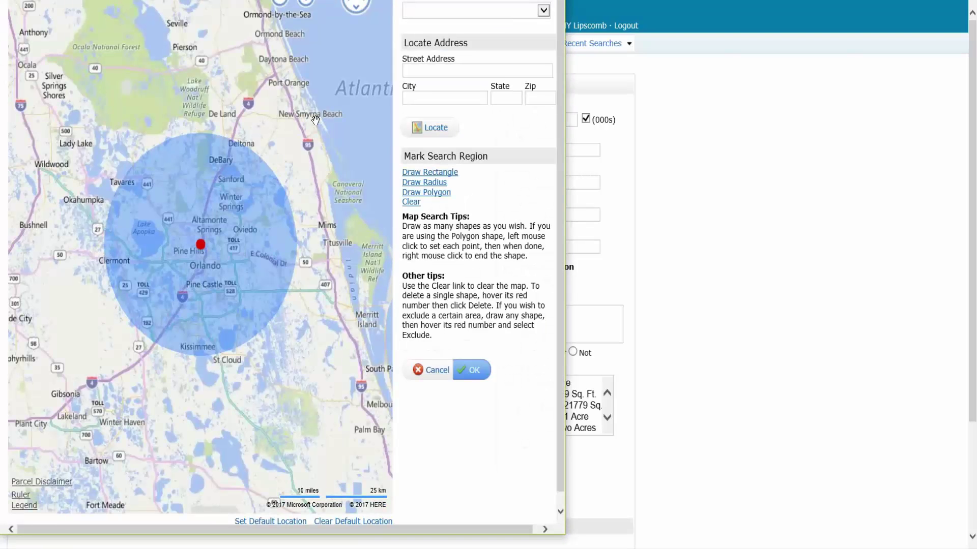
click(270, 169)
click(270, 170)
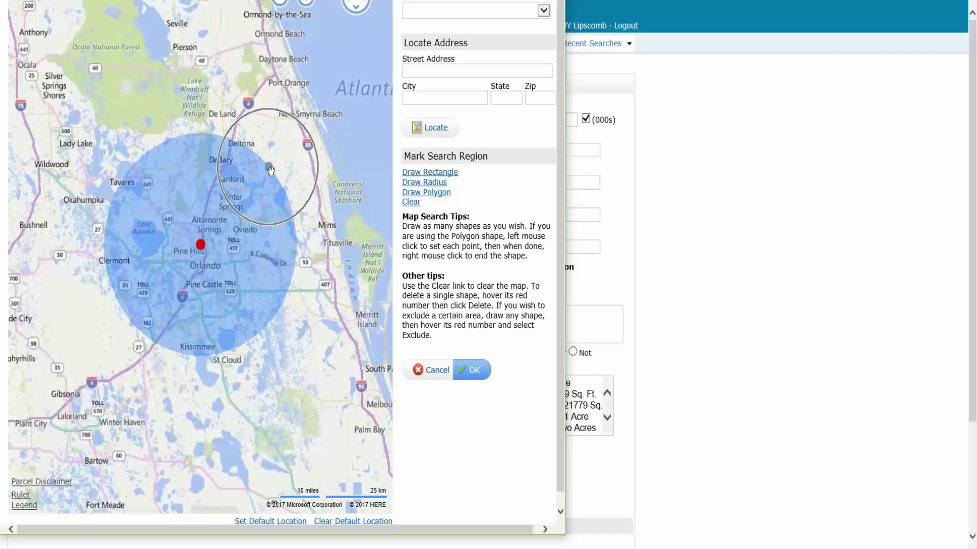
drag(270, 170, 325, 133)
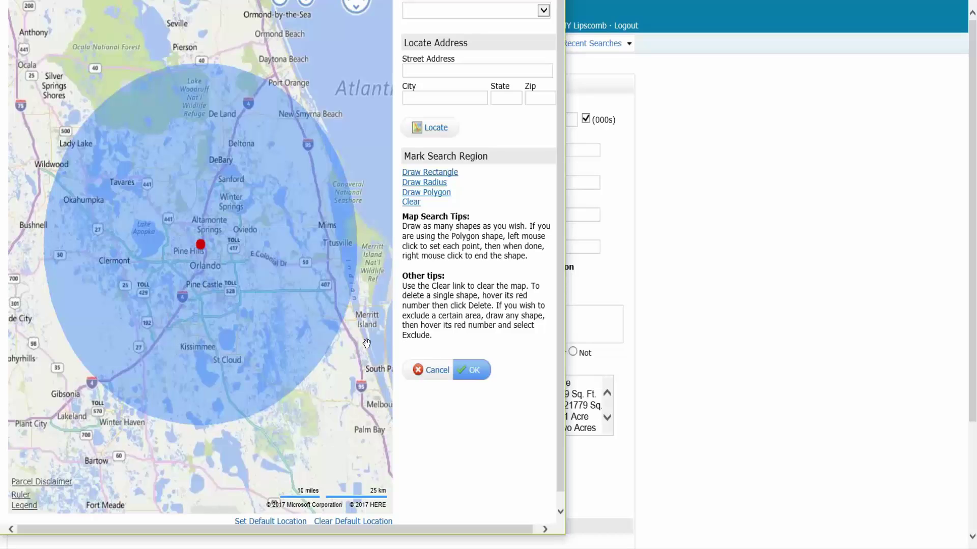
click(451, 71)
mouse_move(200, 244)
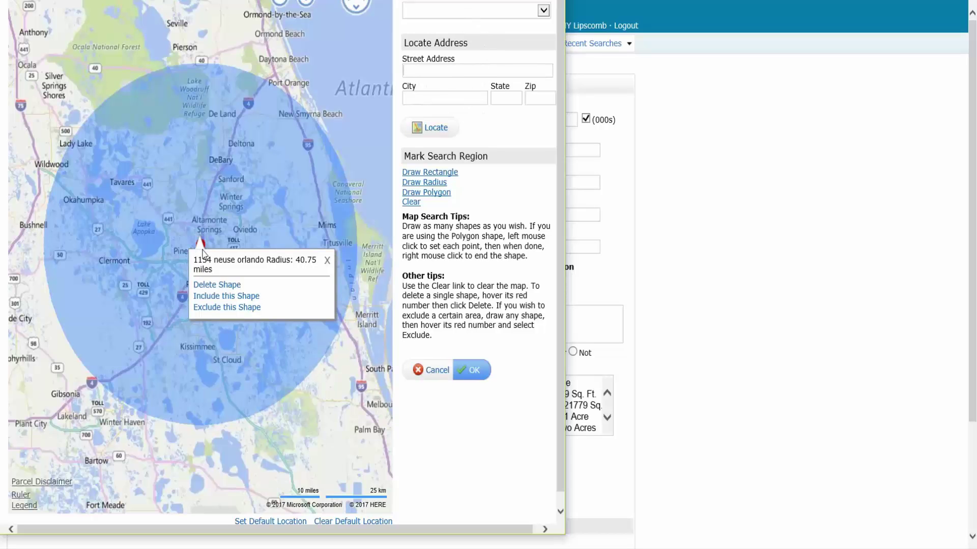
click(224, 287)
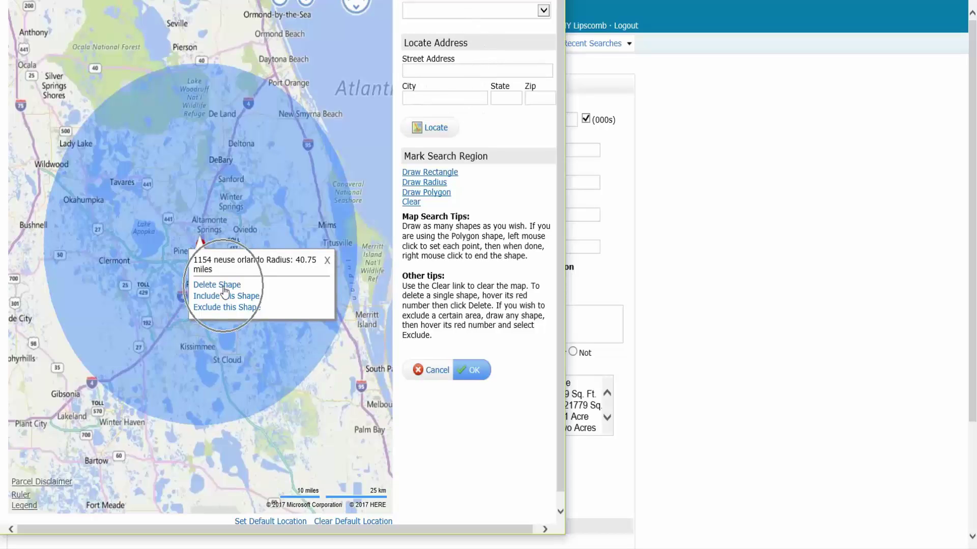
click(437, 70)
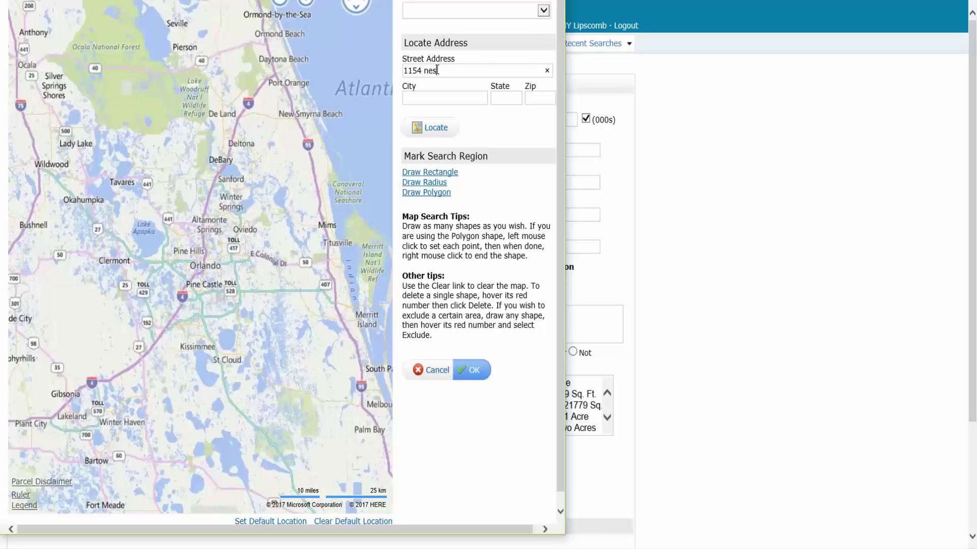
key(Tab)
click(436, 128)
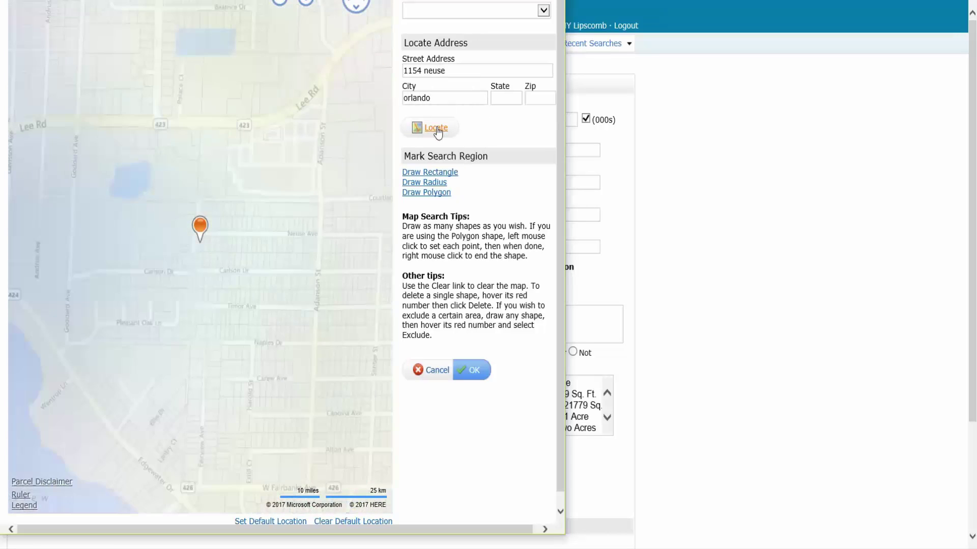
Draw a new radius circle of about 40.20 miles from the address marker and apply it.
scroll(223, 239, down, 5)
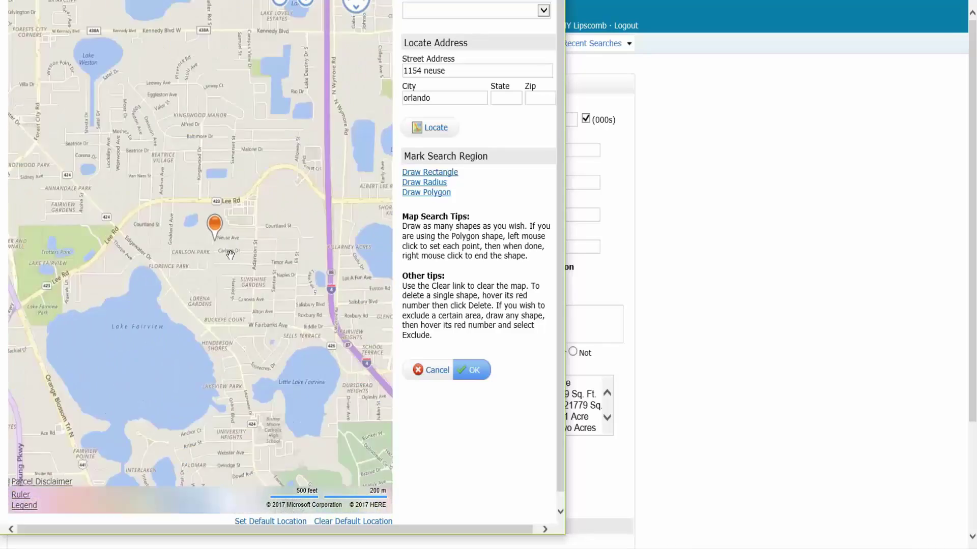
scroll(240, 250, down, 1)
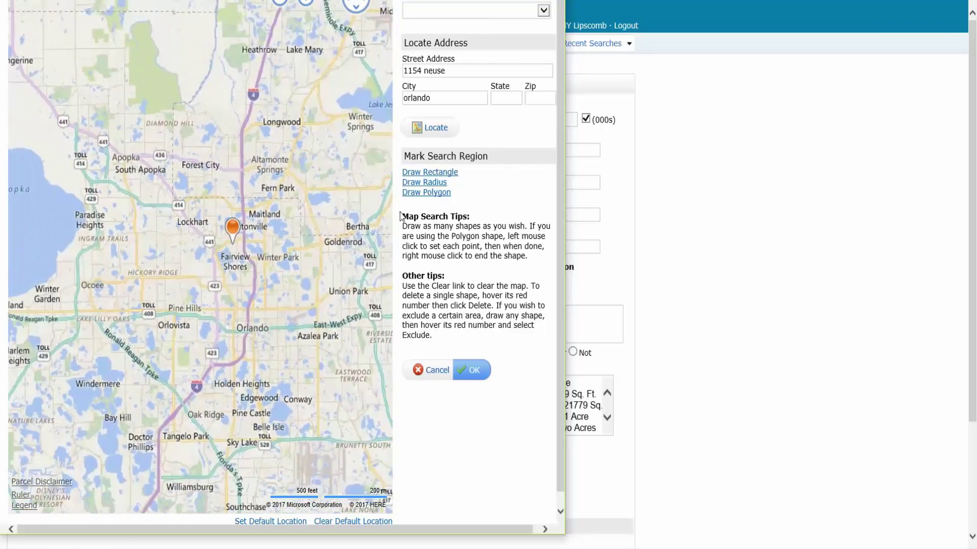
click(435, 184)
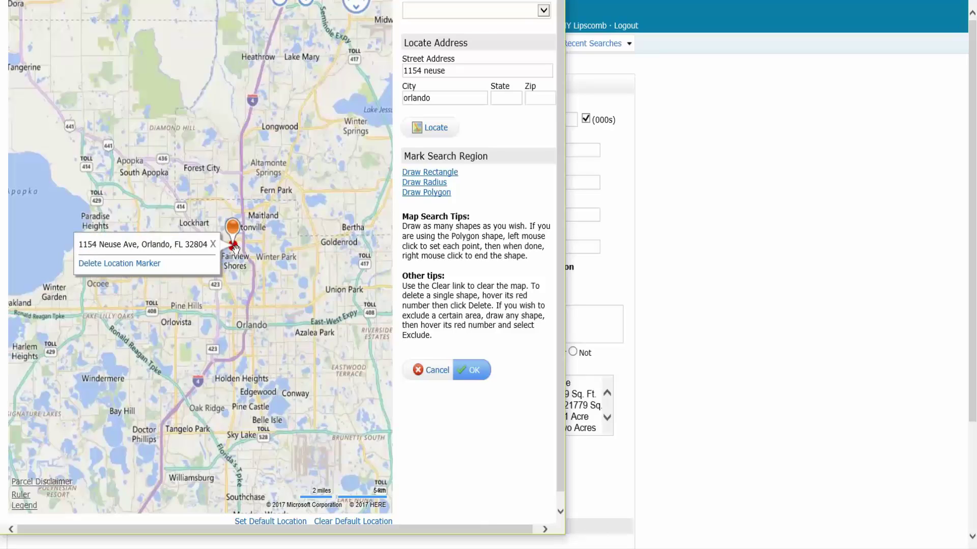
mouse_move(232, 246)
mouse_down()
mouse_move(352, 97)
mouse_move(335, 77)
mouse_move(345, 84)
mouse_move(130, 332)
mouse_move(69, 454)
mouse_move(134, 325)
mouse_move(195, 290)
mouse_move(216, 262)
mouse_up()
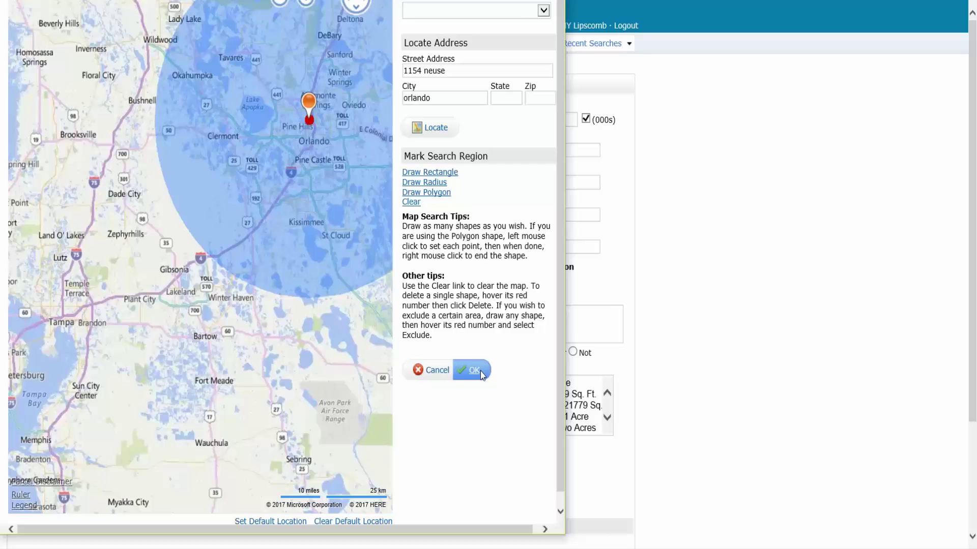
click(480, 371)
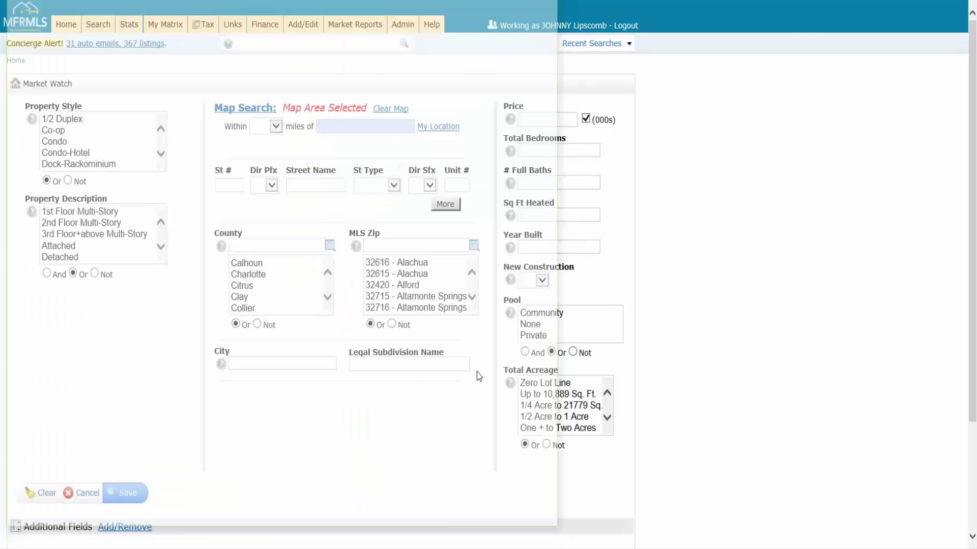
Save the customized Market Watch and return home to see 71 new listings and 122 pending.
click(364, 136)
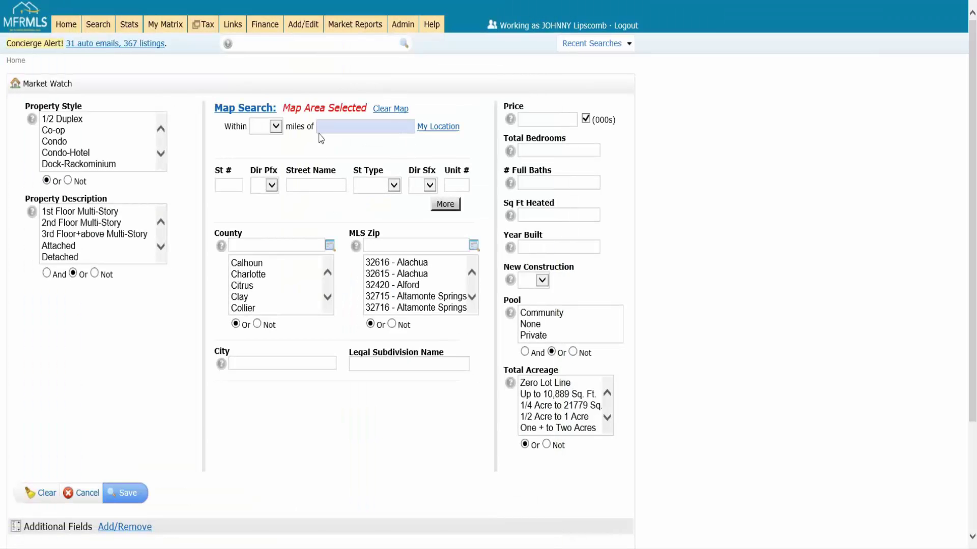
click(253, 116)
click(130, 496)
click(131, 499)
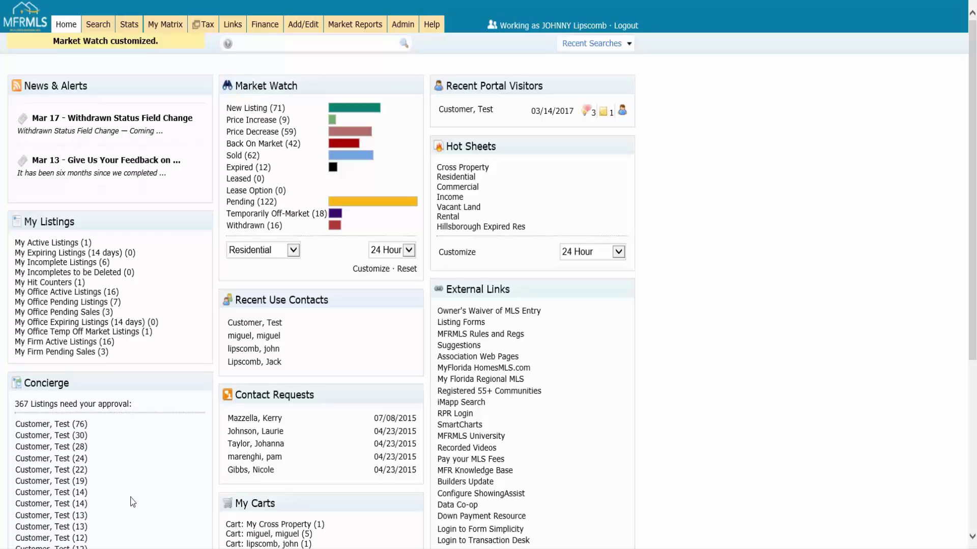
click(408, 271)
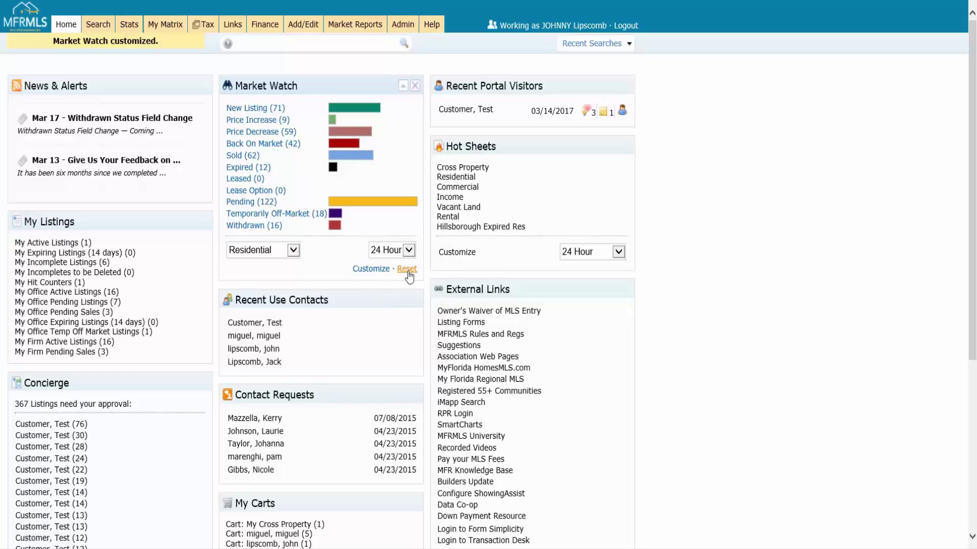